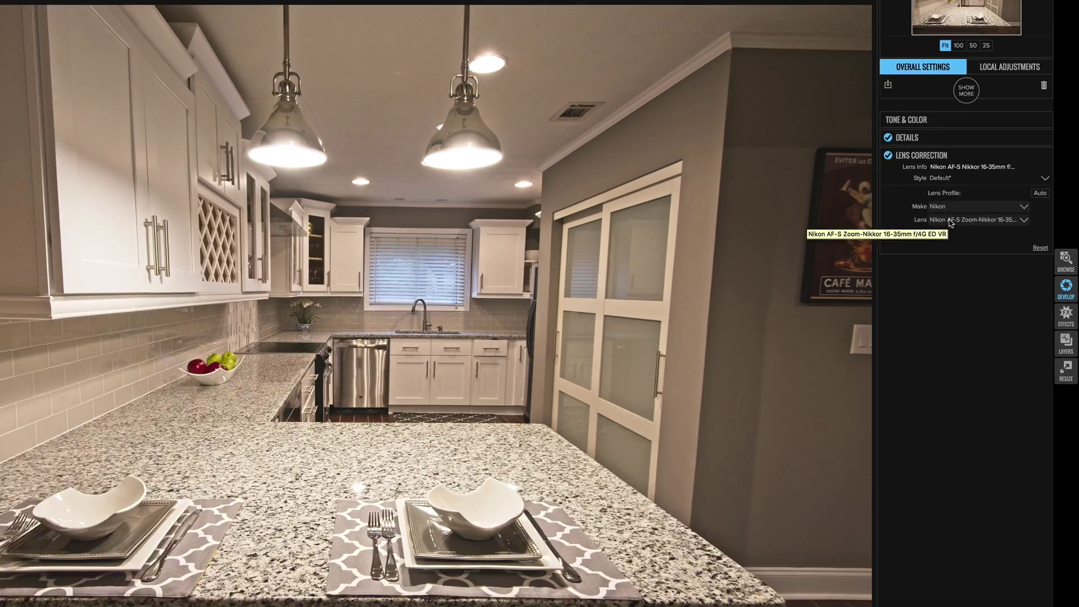
# - Apply the Nikon 16-35mm f/4G ED VR lens profile and preview the photo with it switched off and on
pyautogui.click(949, 222)
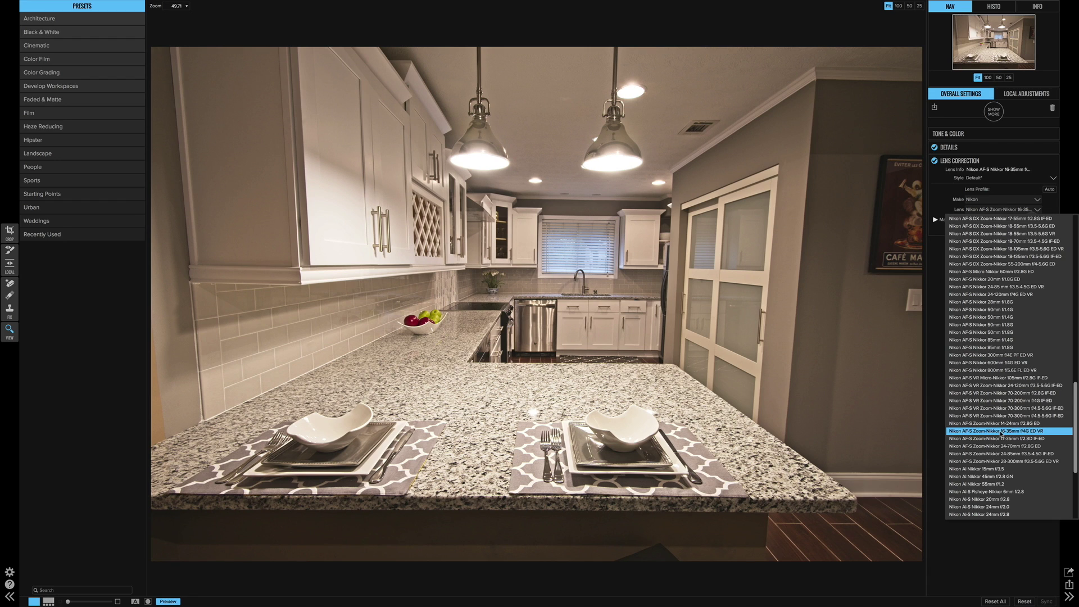
pyautogui.click(1001, 431)
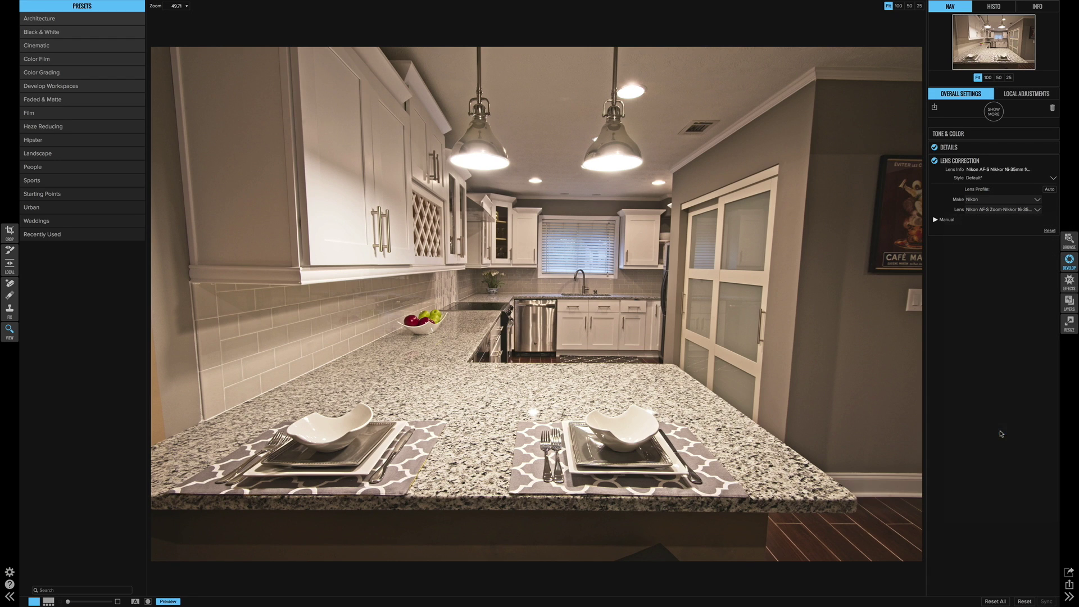
pyautogui.click(935, 162)
pyautogui.click(935, 162)
pyautogui.click(935, 161)
pyautogui.click(935, 162)
pyautogui.click(935, 162)
pyautogui.click(935, 162)
# - Compare corrected and uncorrected distortion repeatedly, leaving the 16-35mm profile selected and on
pyautogui.click(935, 162)
pyautogui.click(935, 161)
pyautogui.click(935, 162)
pyautogui.click(936, 162)
pyautogui.click(935, 161)
pyautogui.click(935, 162)
pyautogui.click(935, 162)
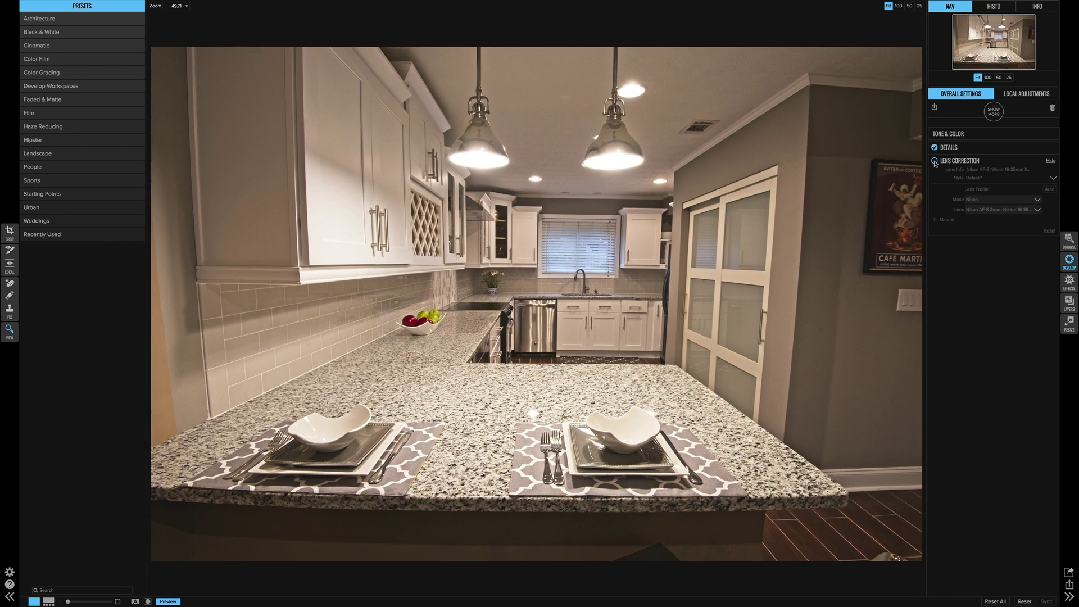
pyautogui.click(935, 162)
pyautogui.click(935, 162)
pyautogui.click(935, 162)
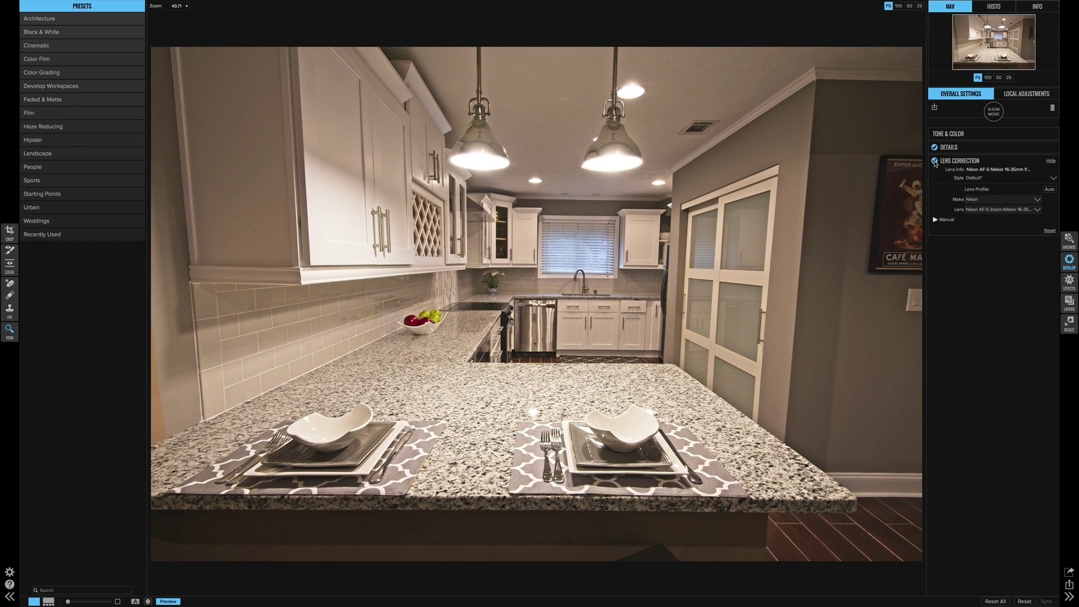
pyautogui.click(935, 162)
pyautogui.click(935, 161)
pyautogui.click(988, 212)
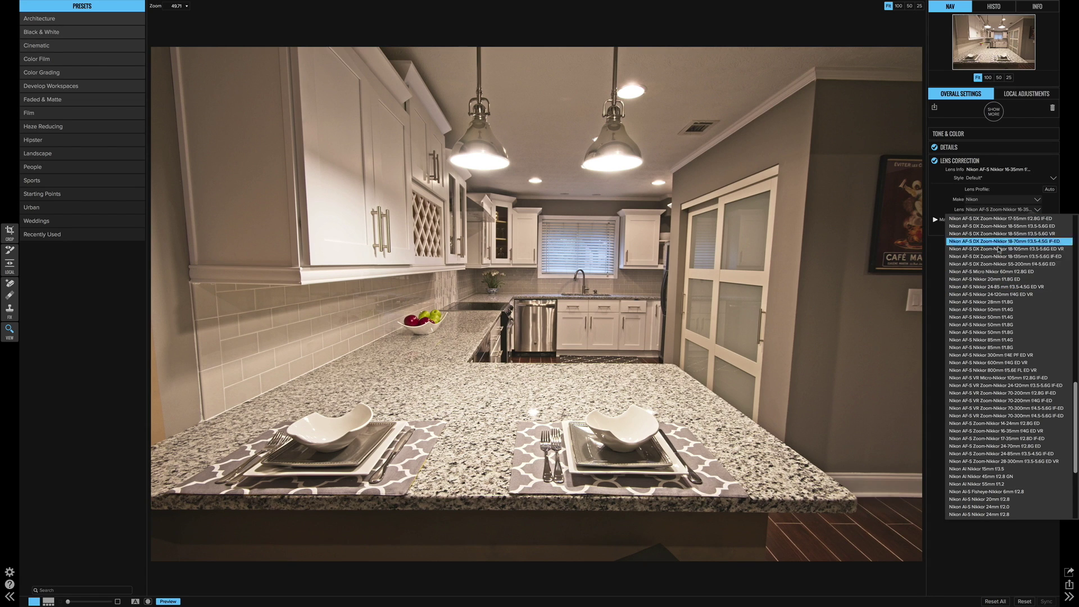
pyautogui.click(944, 193)
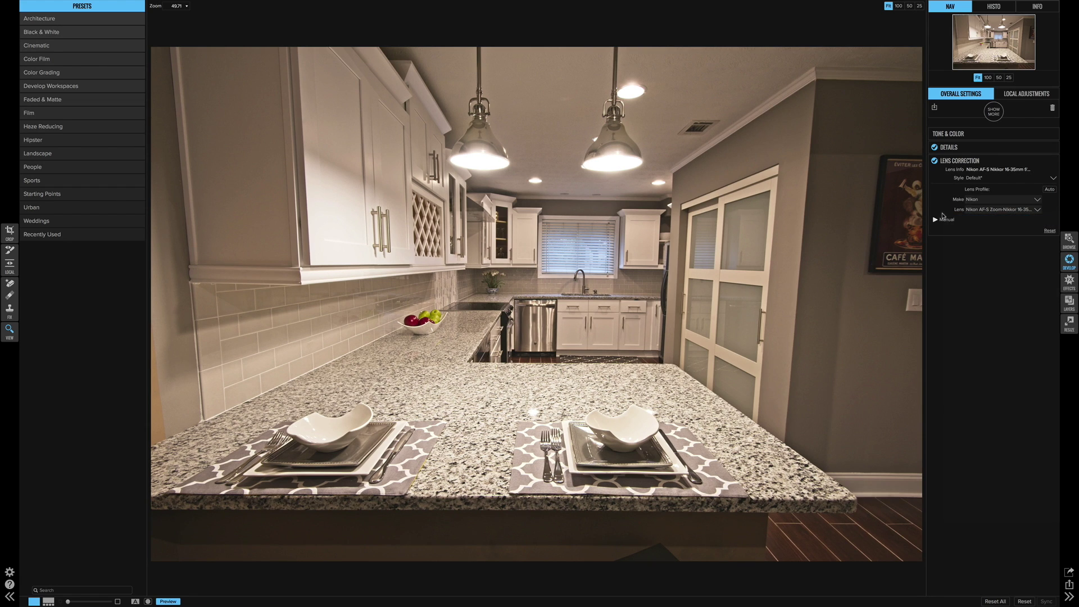
# - In Manual lens correction, try Distortion values including 32, reset to 0, then settle on 6
pyautogui.click(935, 220)
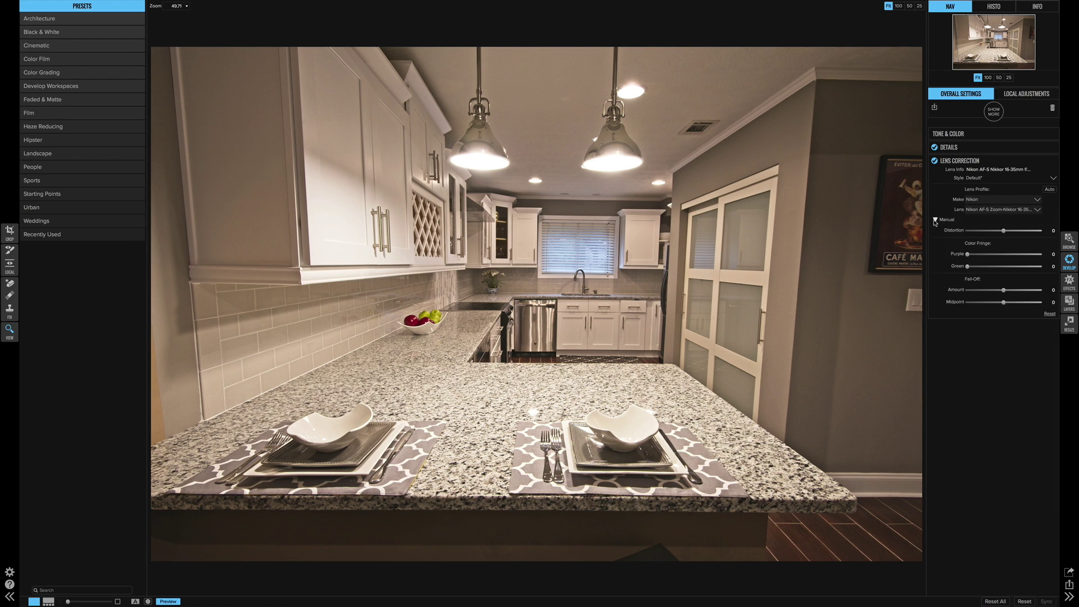
pyautogui.moveTo(1003, 231); pyautogui.dragTo(972, 232)
pyautogui.doubleClick(955, 231)
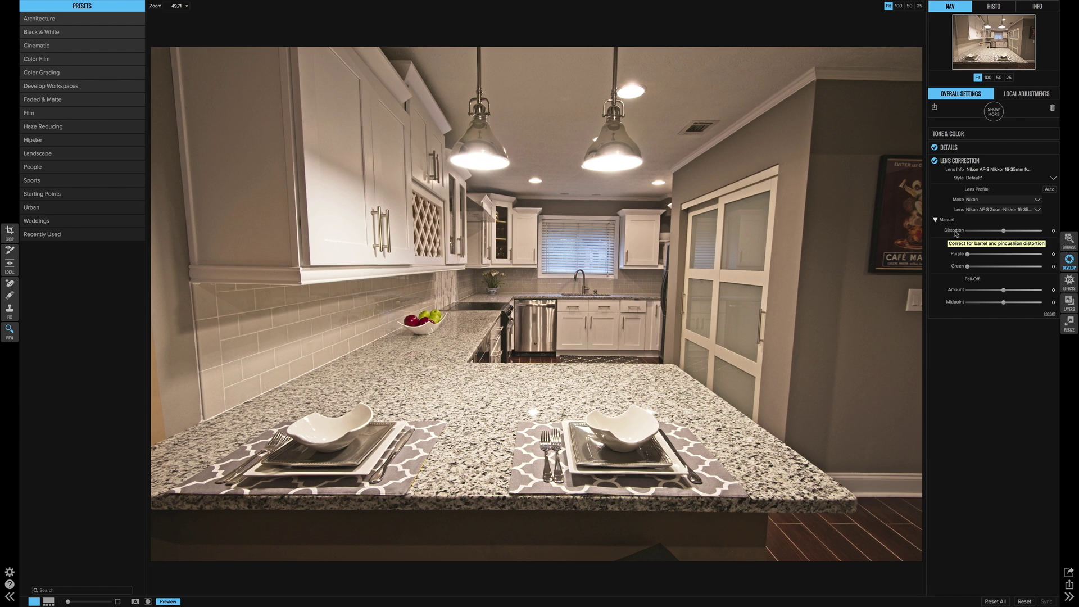
pyautogui.click(1020, 235)
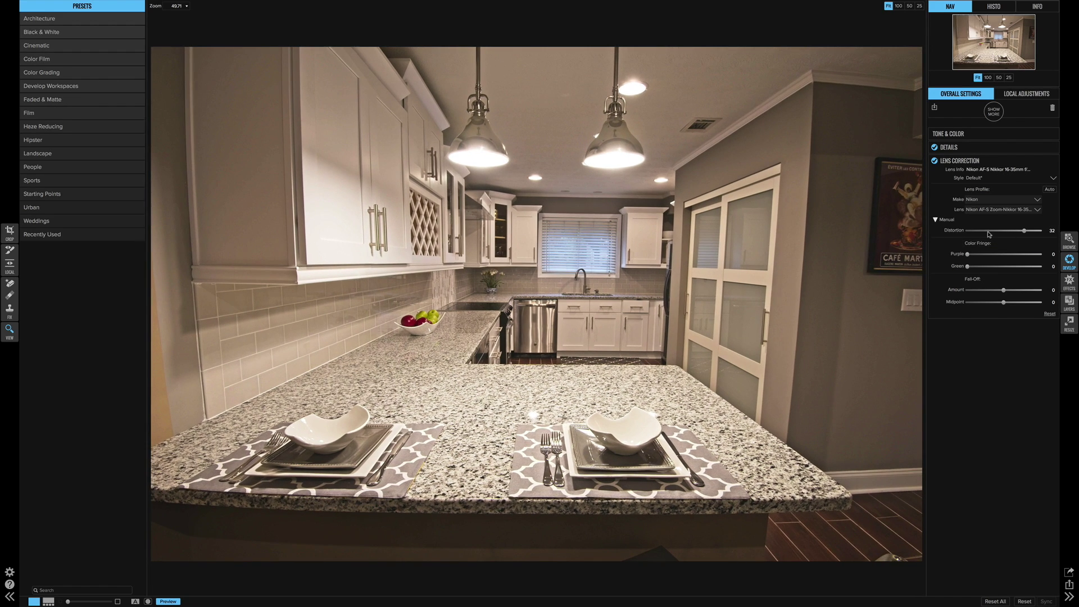
pyautogui.doubleClick(954, 230)
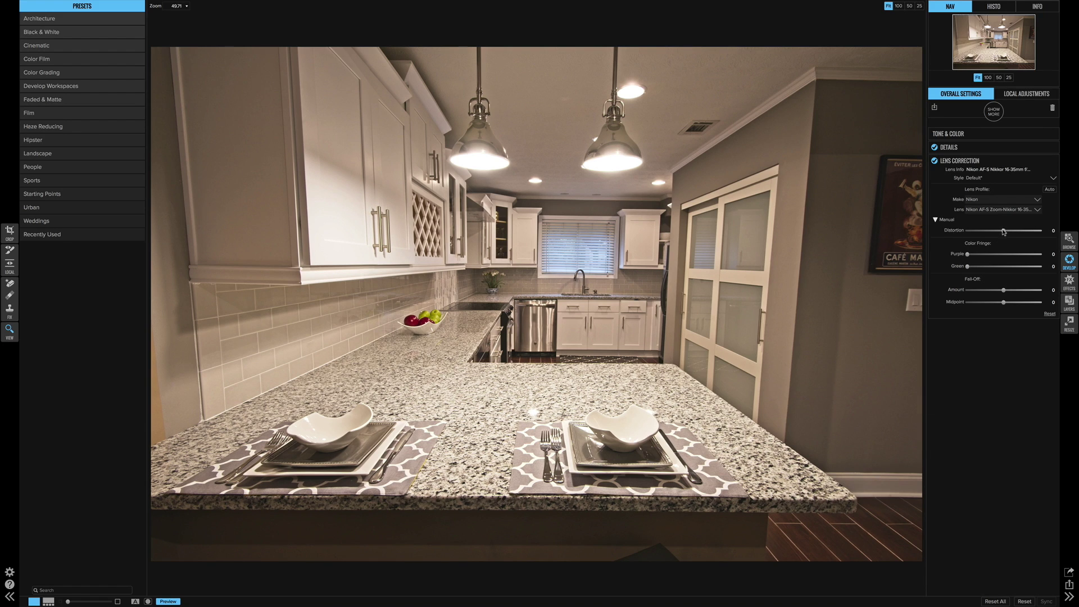
pyautogui.moveTo(1003, 231); pyautogui.dragTo(1008, 232)
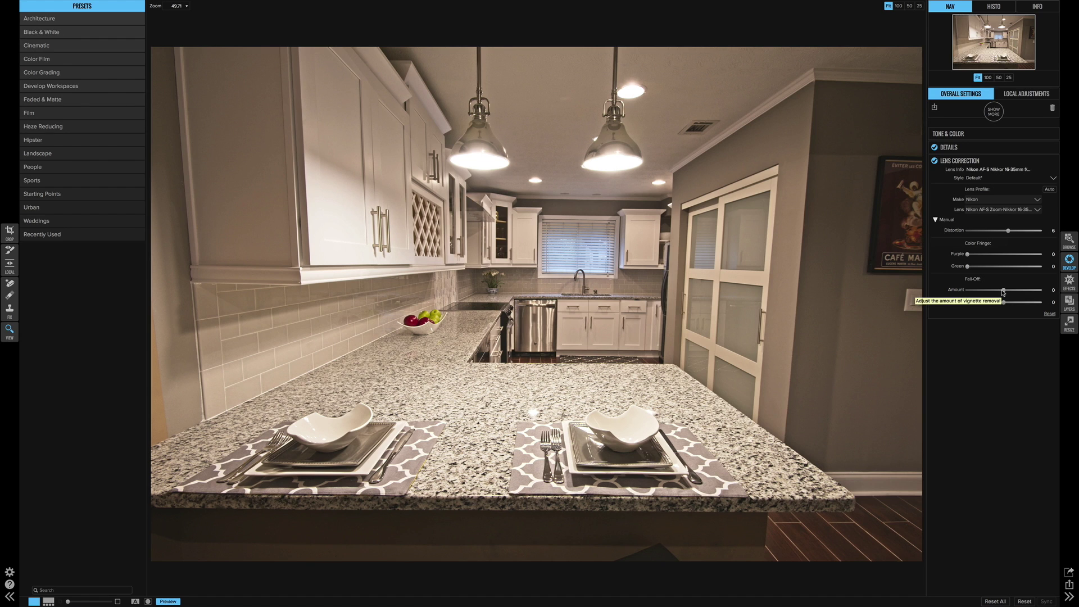
pyautogui.moveTo(1004, 291); pyautogui.dragTo(969, 291)
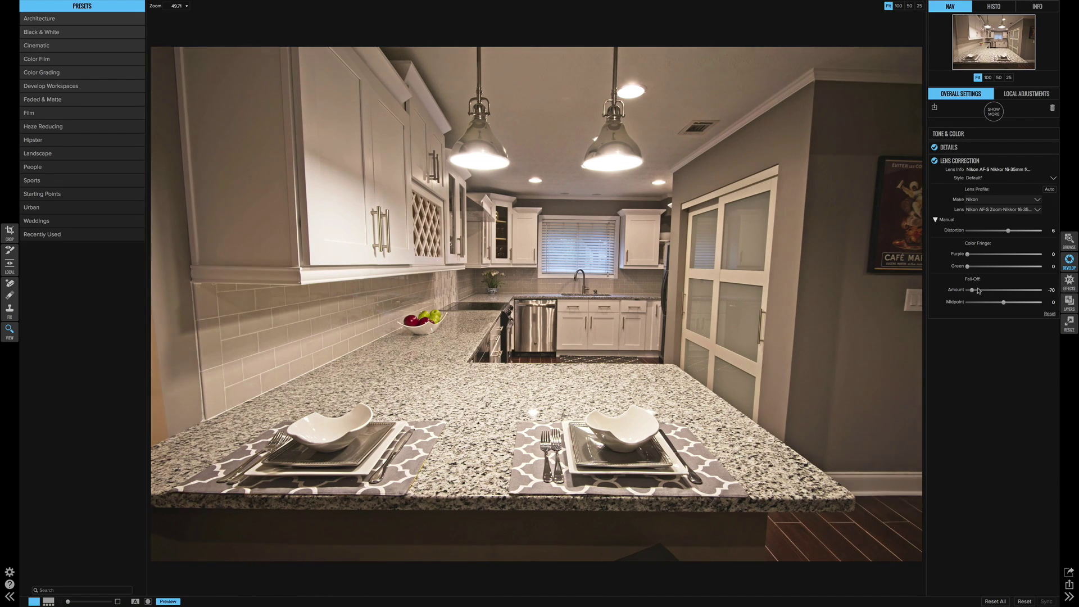
pyautogui.doubleClick(958, 290)
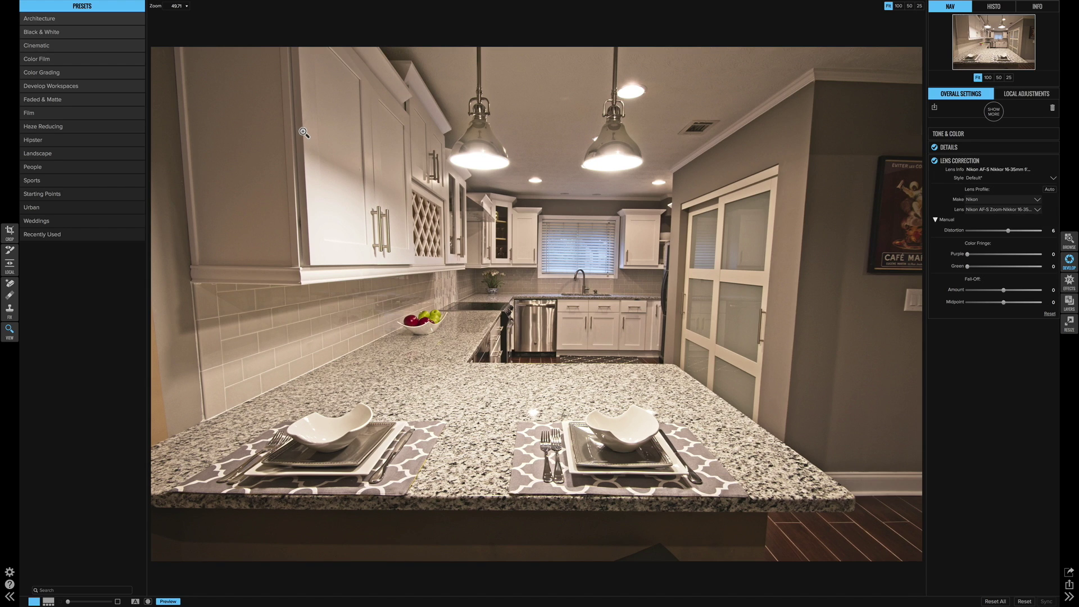
pyautogui.click(995, 115)
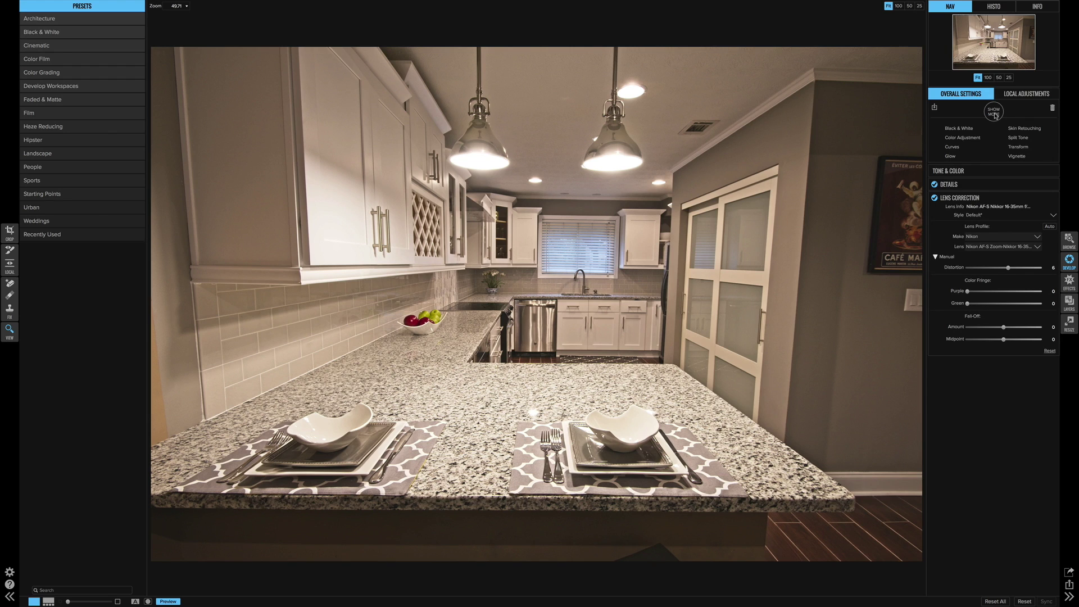
# - Add a Transform adjustment and set Vertical perspective to 30 after a trial and reset
pyautogui.click(1018, 147)
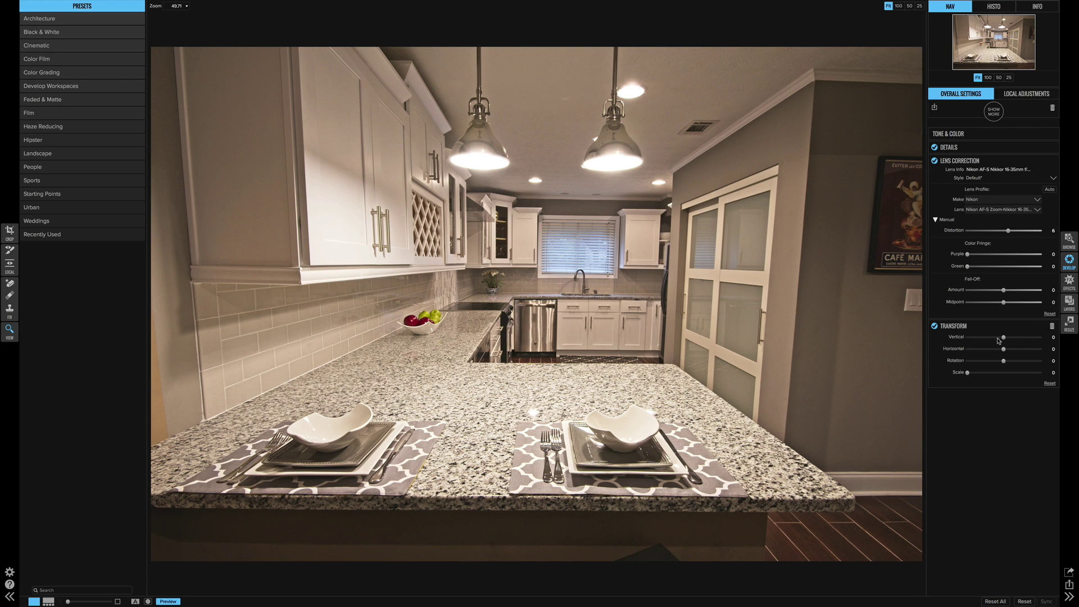
pyautogui.moveTo(1004, 338)
pyautogui.mouseDown()
pyautogui.moveTo(1019, 338)
pyautogui.moveTo(990, 337)
pyautogui.moveTo(1016, 339)
pyautogui.mouseUp()
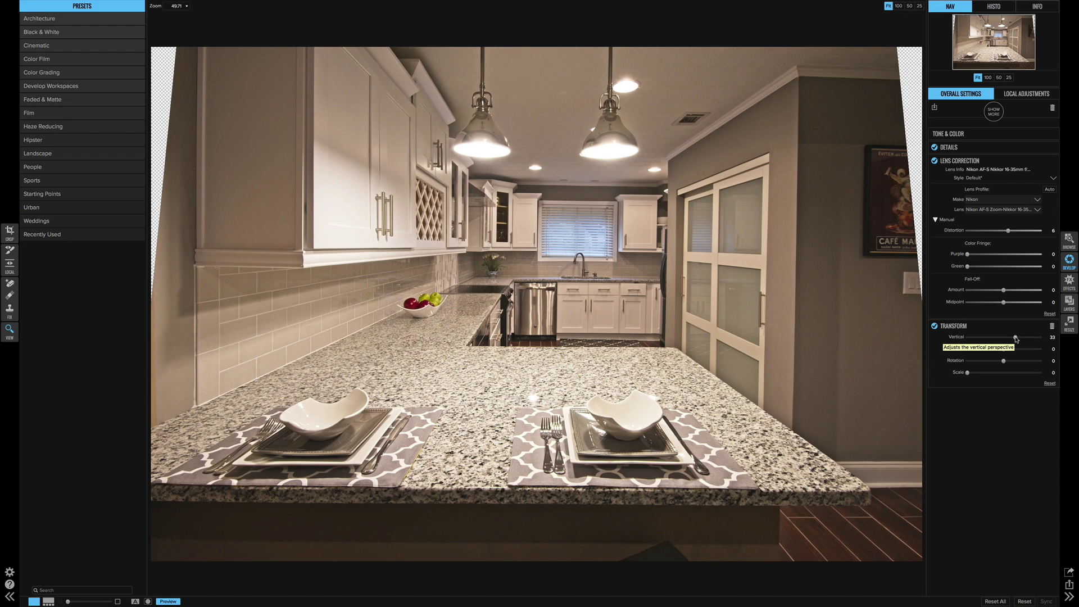
pyautogui.doubleClick(957, 339)
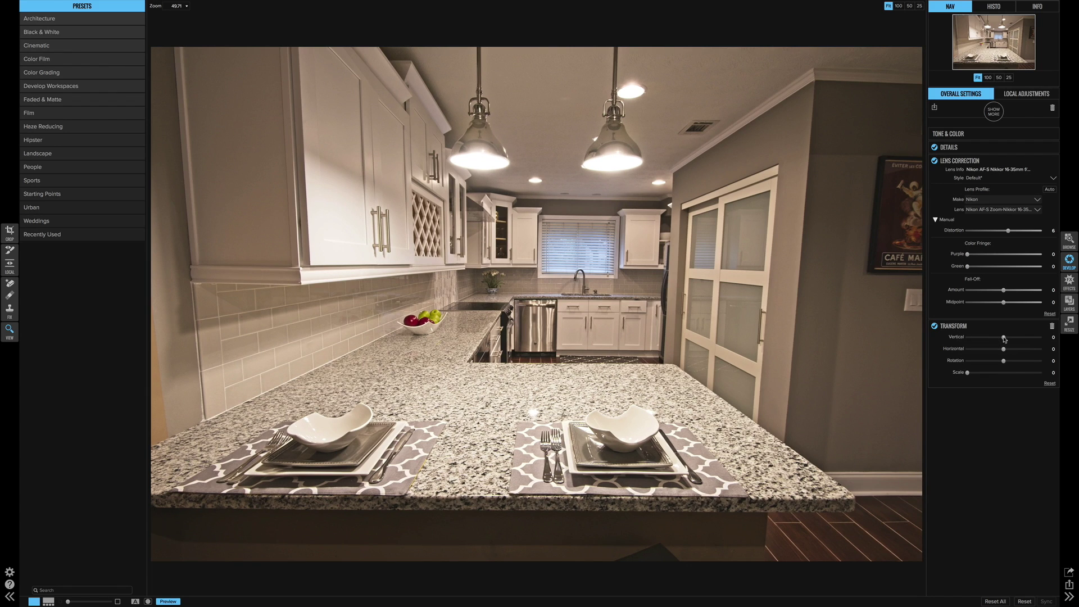
pyautogui.moveTo(1004, 339); pyautogui.dragTo(1015, 339)
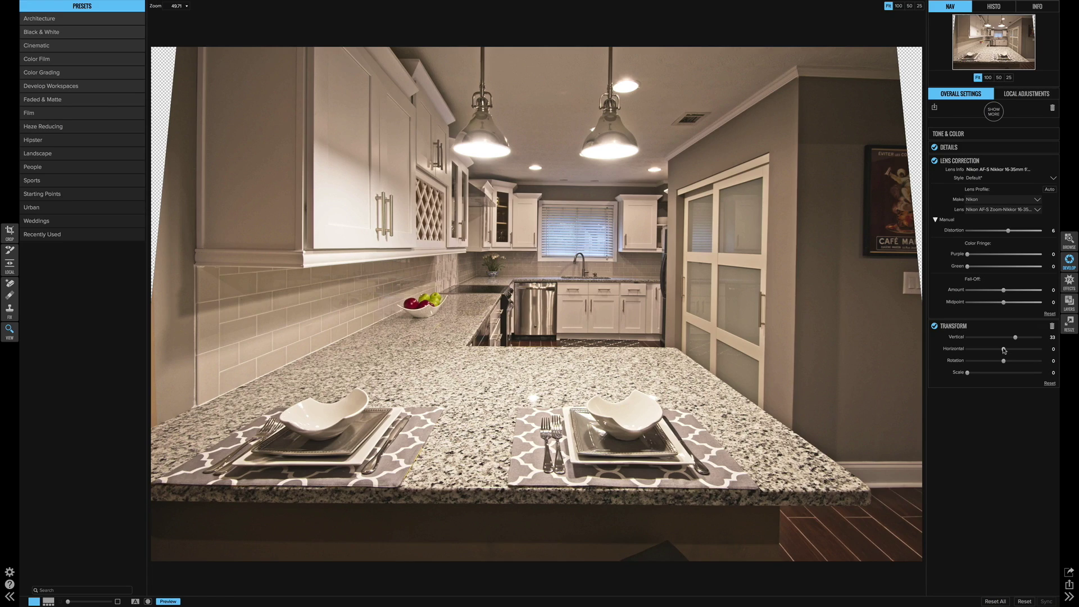
# - Set Horizontal perspective to -3 after briefly trying -4
pyautogui.moveTo(1004, 350)
pyautogui.mouseDown()
pyautogui.moveTo(977, 350)
pyautogui.moveTo(1022, 350)
pyautogui.moveTo(1002, 352)
pyautogui.mouseUp()
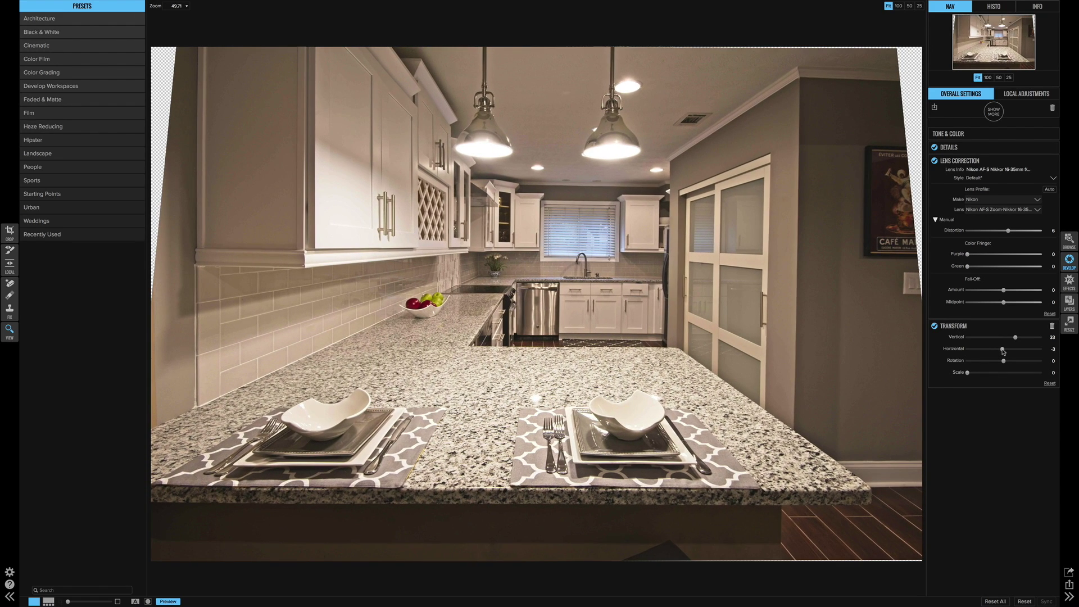
pyautogui.moveTo(1003, 351); pyautogui.dragTo(1002, 351)
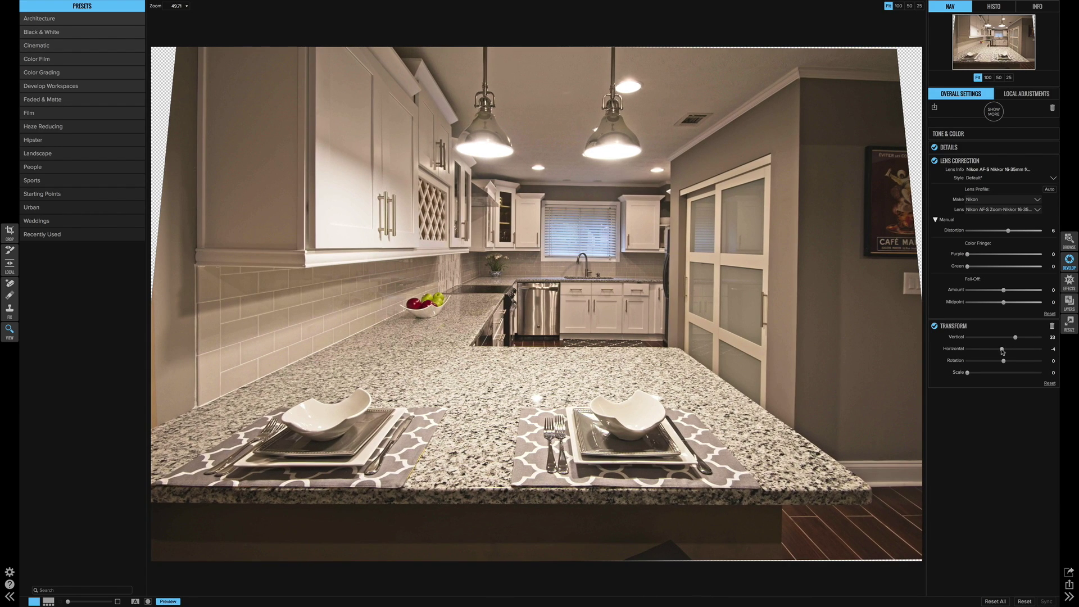
pyautogui.moveTo(1002, 351); pyautogui.dragTo(1003, 351)
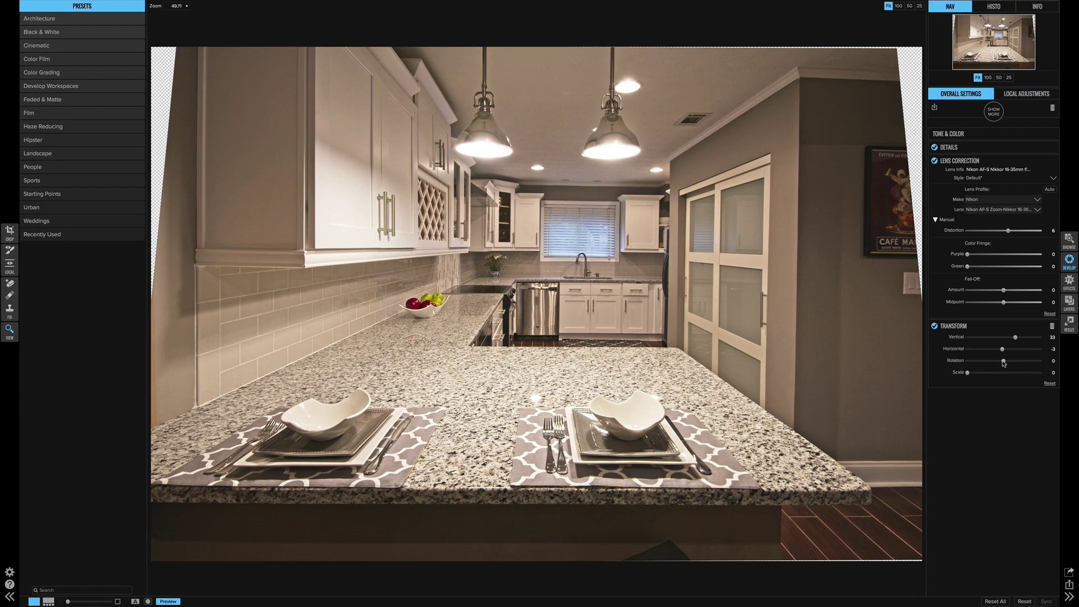
# - Set Transform rotation to -0.3 and scale to 4, then disable Transform to compare
pyautogui.moveTo(1004, 363)
pyautogui.mouseDown()
pyautogui.moveTo(963, 363)
pyautogui.moveTo(1003, 363)
pyautogui.mouseUp()
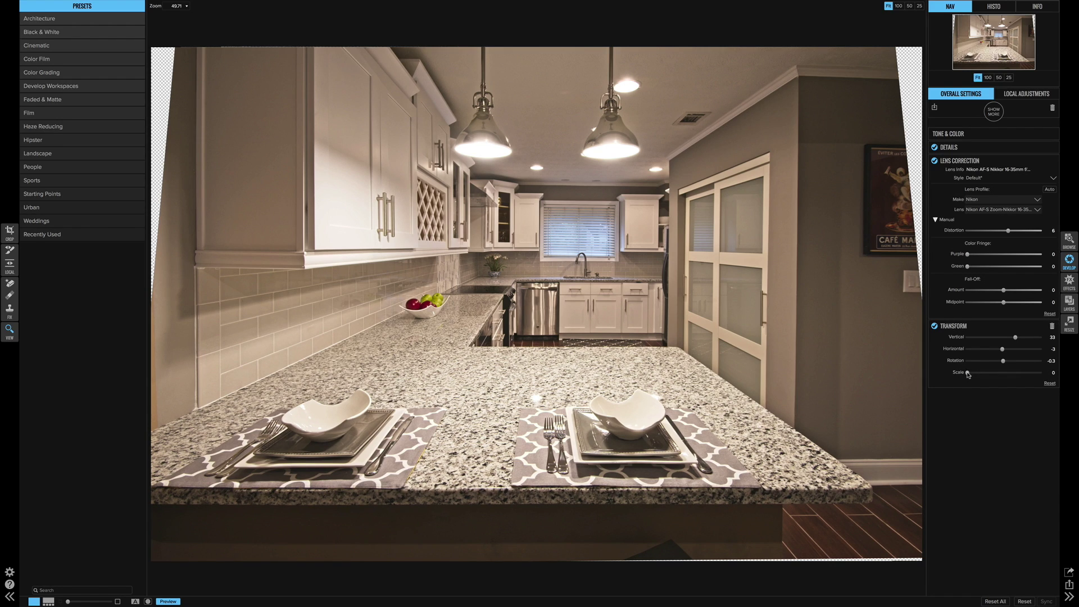
pyautogui.moveTo(967, 375); pyautogui.dragTo(970, 375)
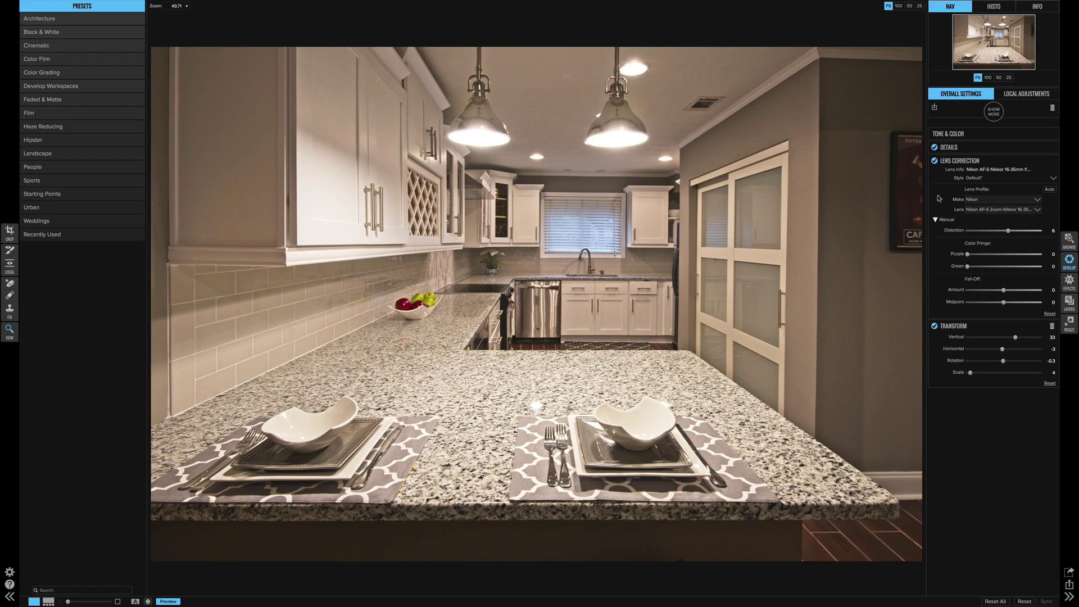
pyautogui.click(934, 326)
pyautogui.click(934, 161)
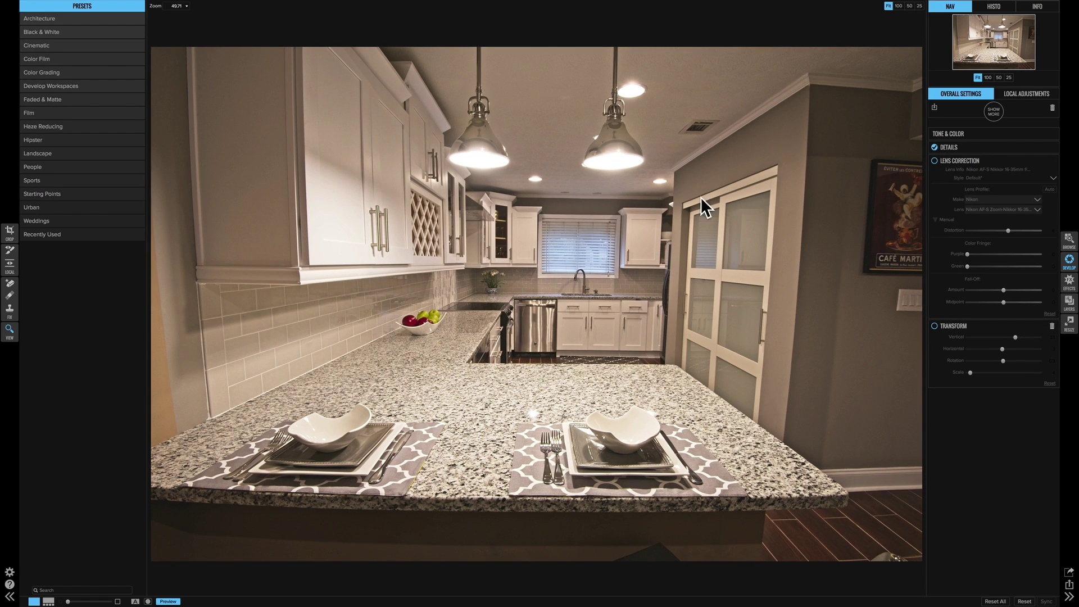
pyautogui.click(935, 161)
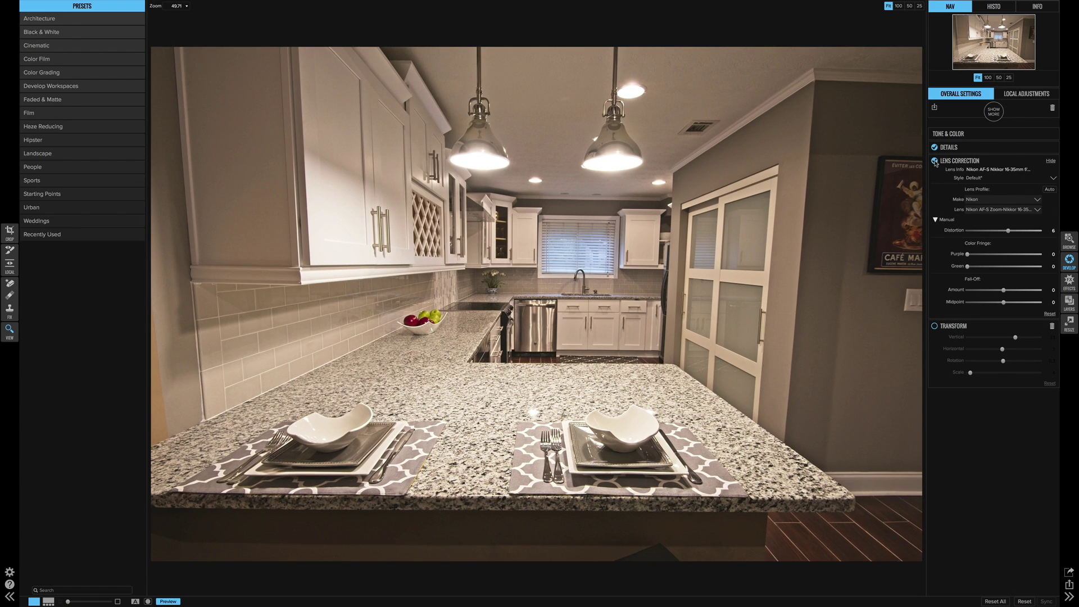
pyautogui.click(934, 326)
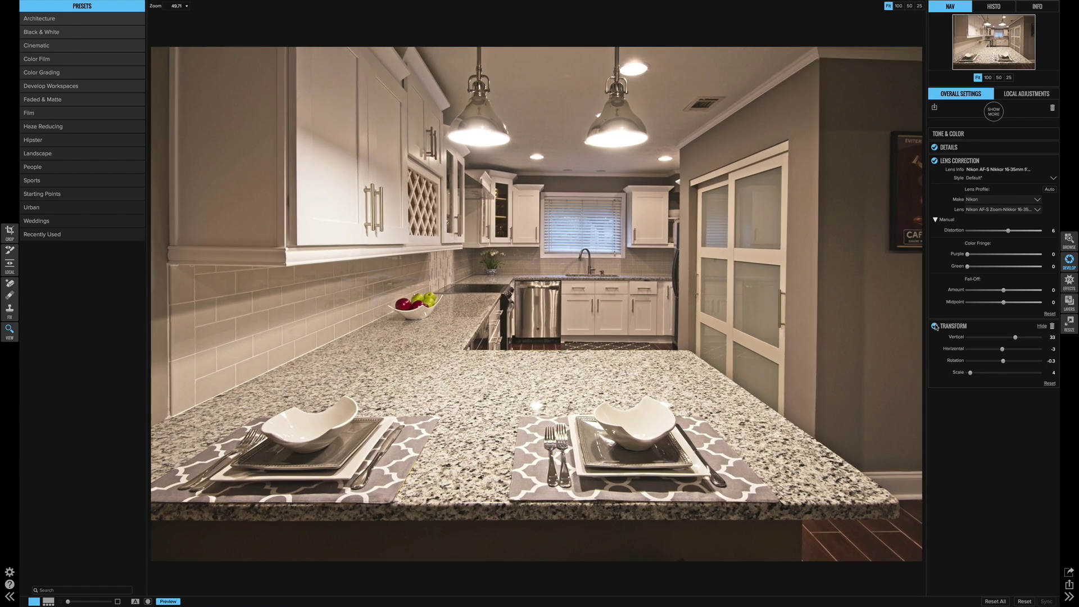
pyautogui.click(935, 326)
pyautogui.click(935, 326)
pyautogui.click(934, 325)
pyautogui.click(934, 326)
pyautogui.click(934, 326)
pyautogui.click(935, 326)
pyautogui.click(934, 326)
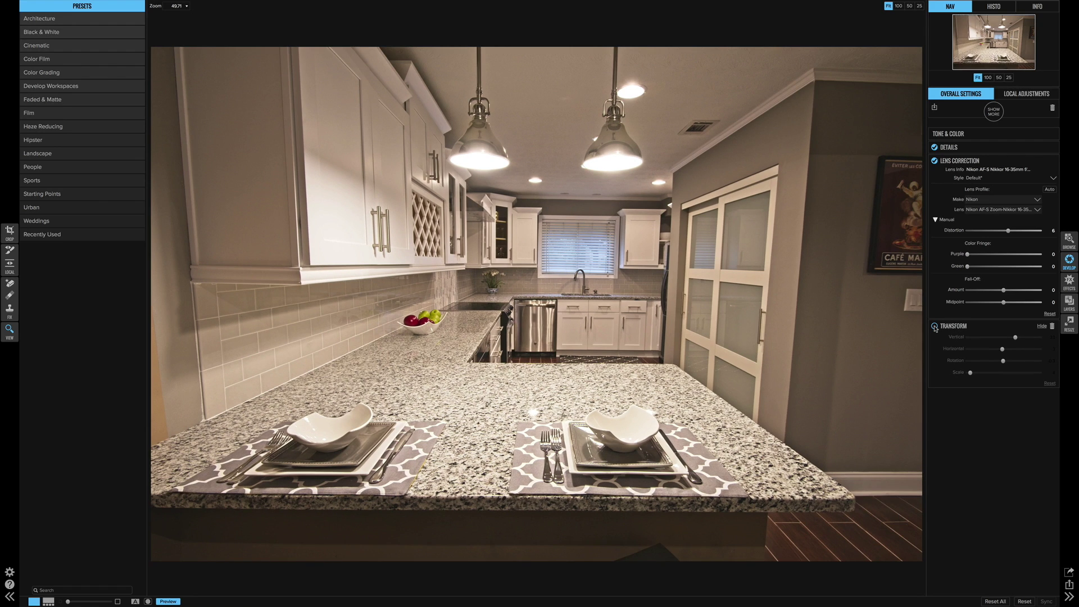
pyautogui.click(934, 326)
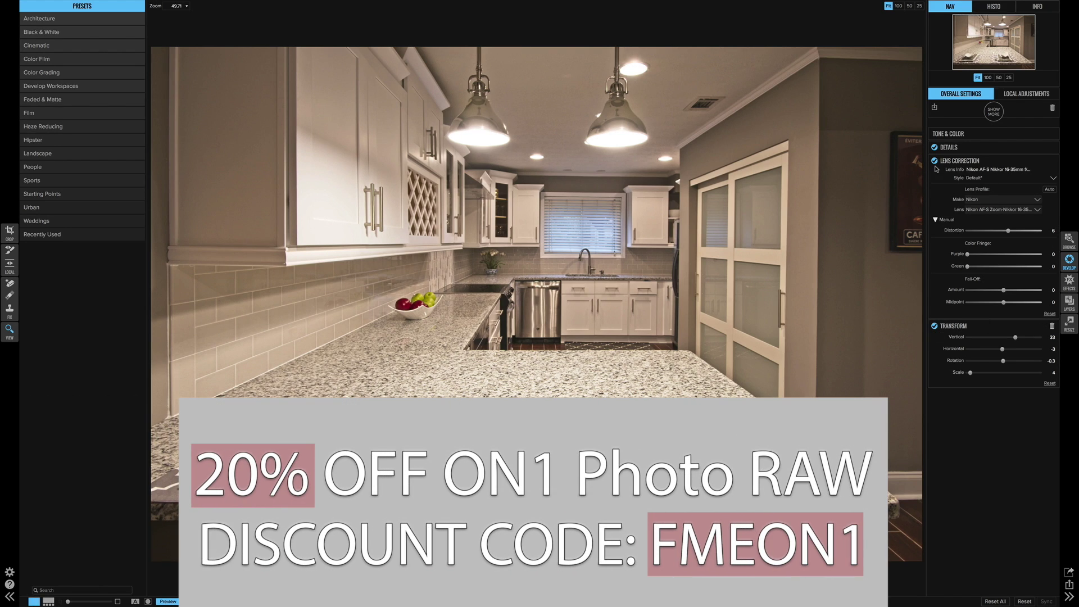
pyautogui.moveTo(972, 164)
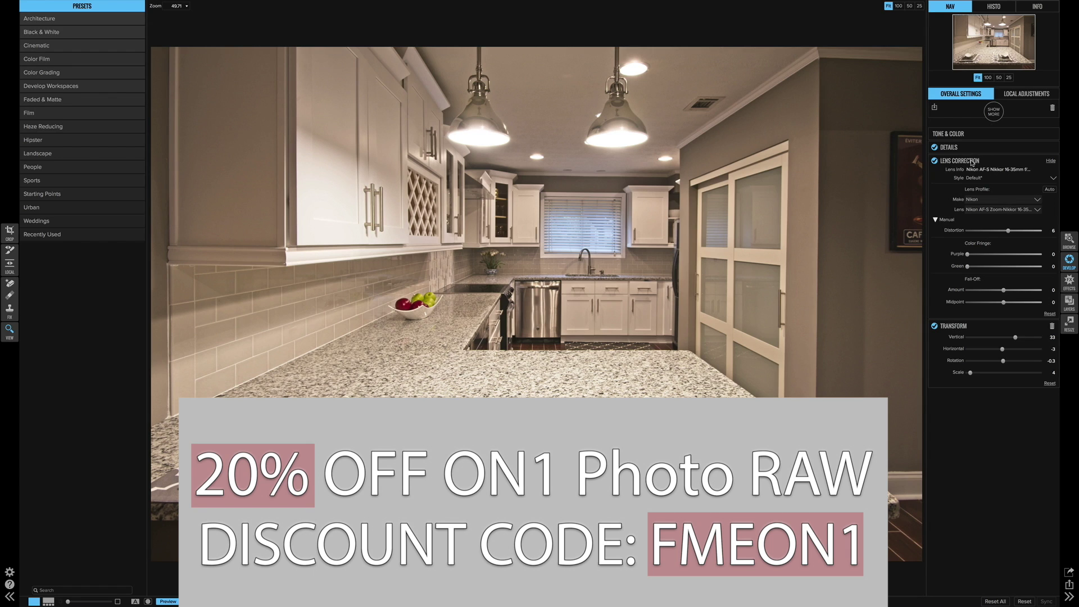